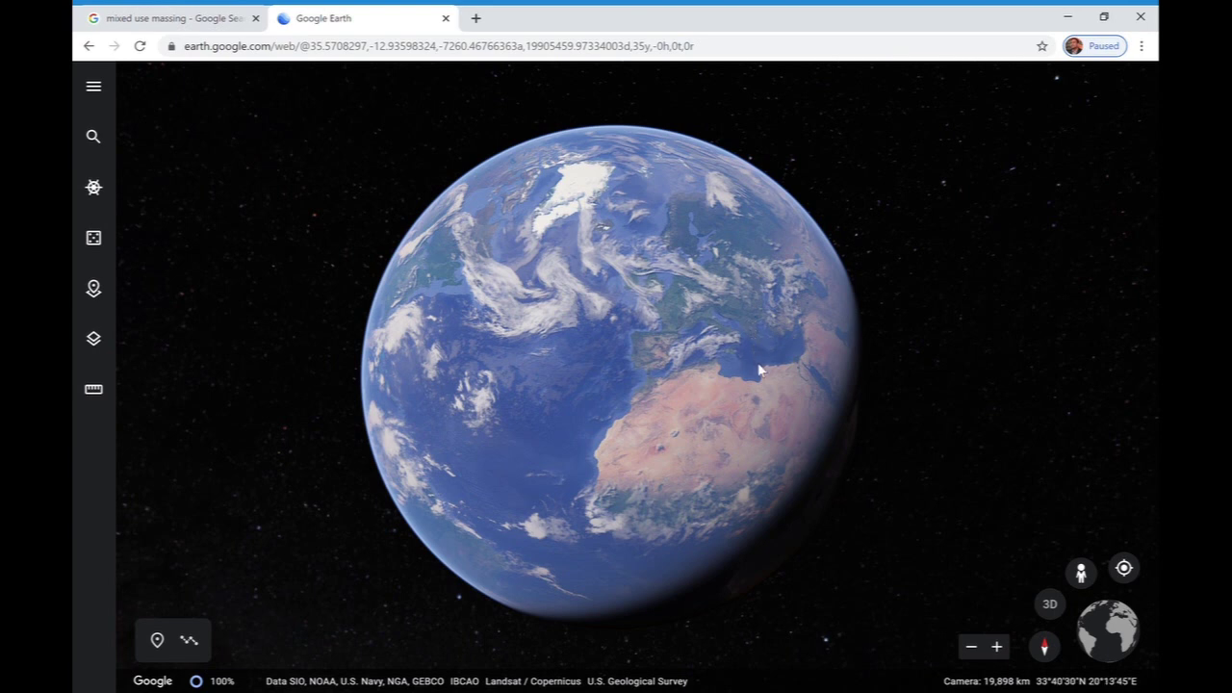
Step: Rotate the globe toward Europe and zoom in on the region around Italy
left_click_drag(729, 399, 559, 350)
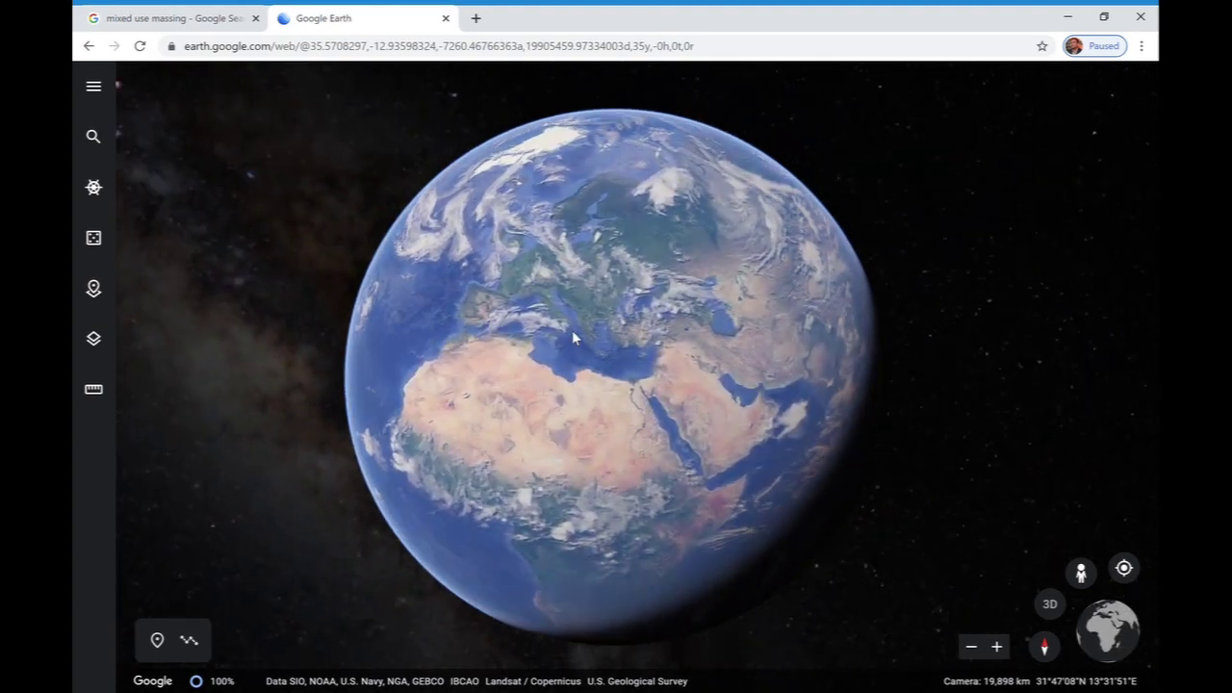
scroll(572, 330, "up", 5)
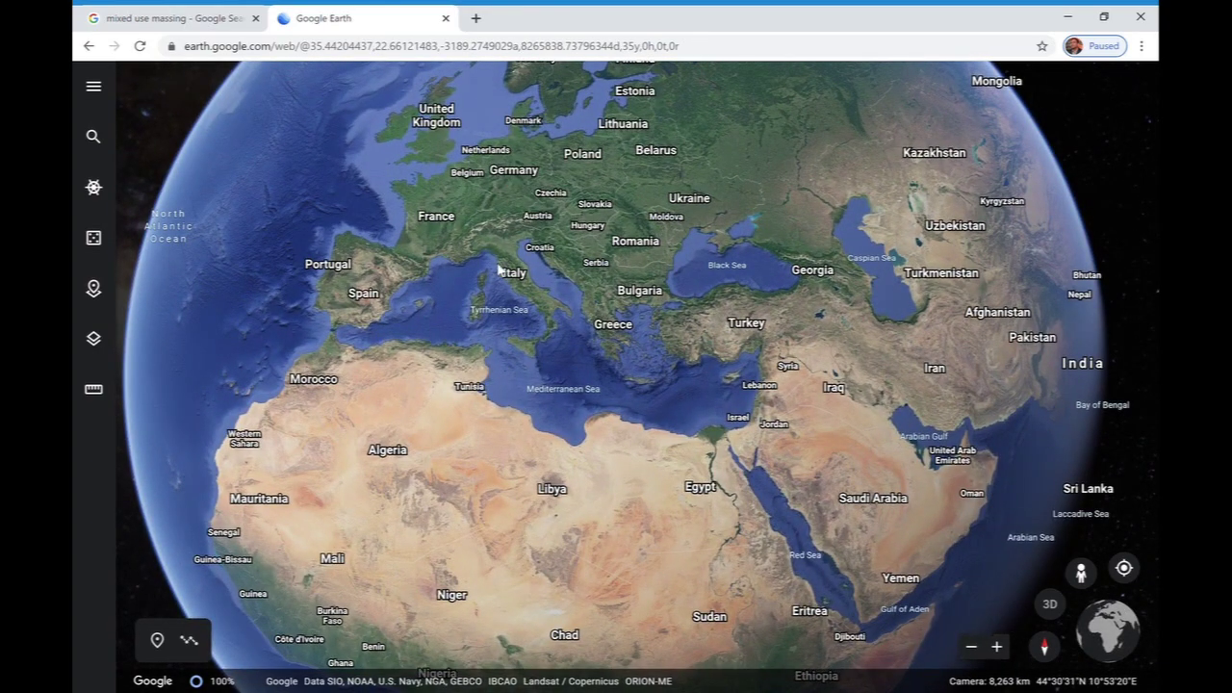
scroll(505, 281, "up", 2)
scroll(518, 279, "up", 3)
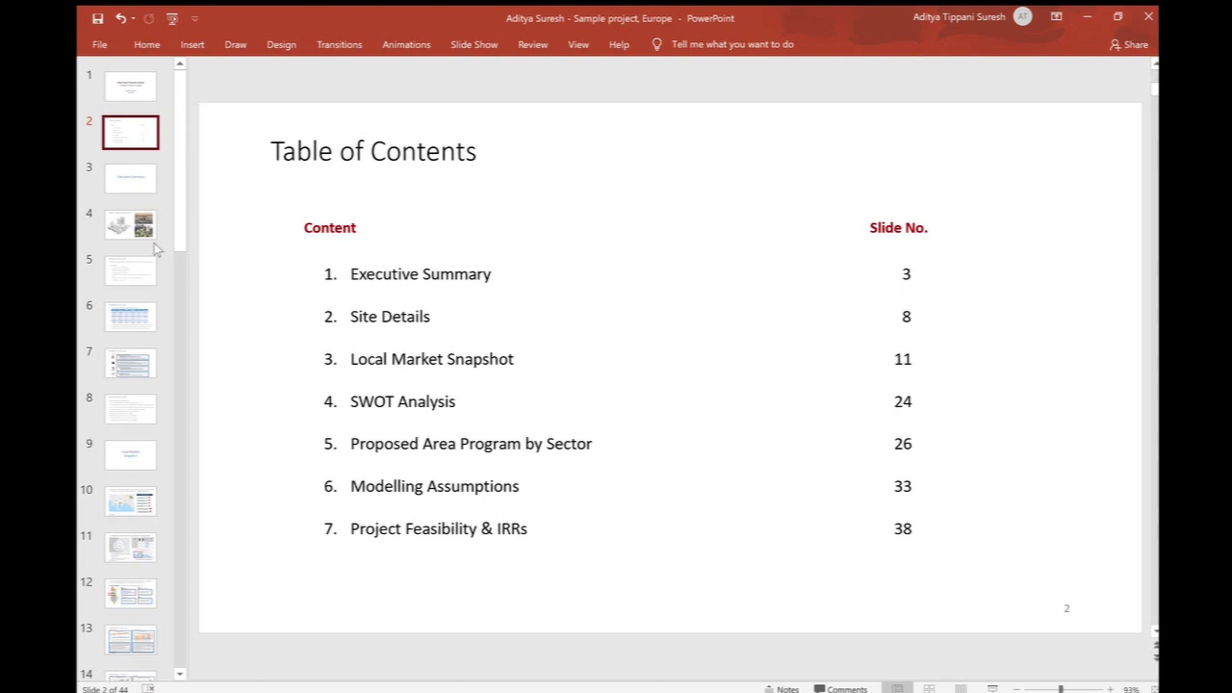
Step: In the PowerPoint project deck, view slide 4 on the mixed-use development and Executive Summary slides 5 to 7
left_click(130, 225)
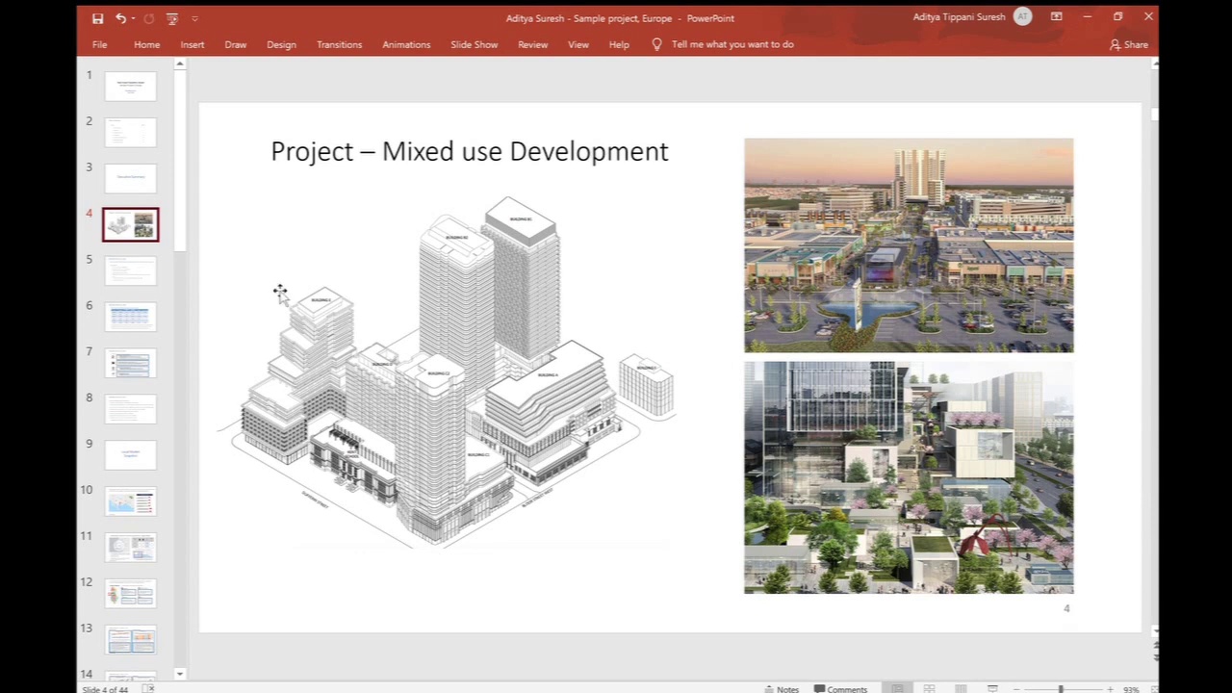
left_click(142, 272)
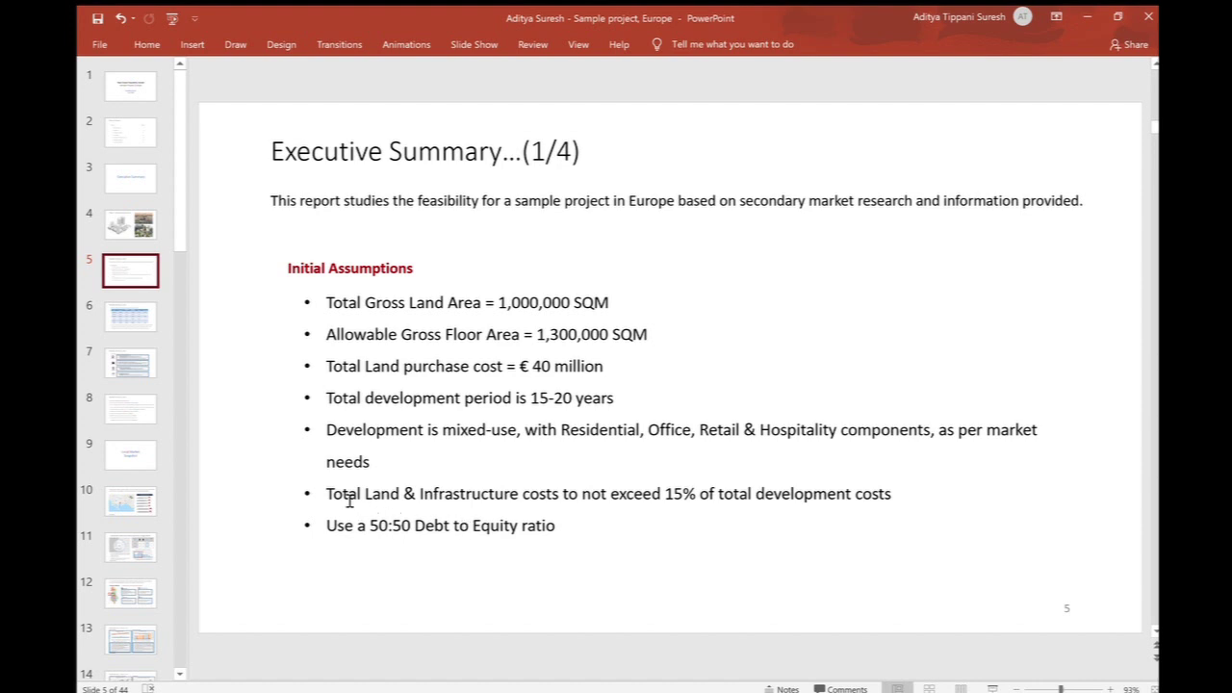
left_click(110, 322)
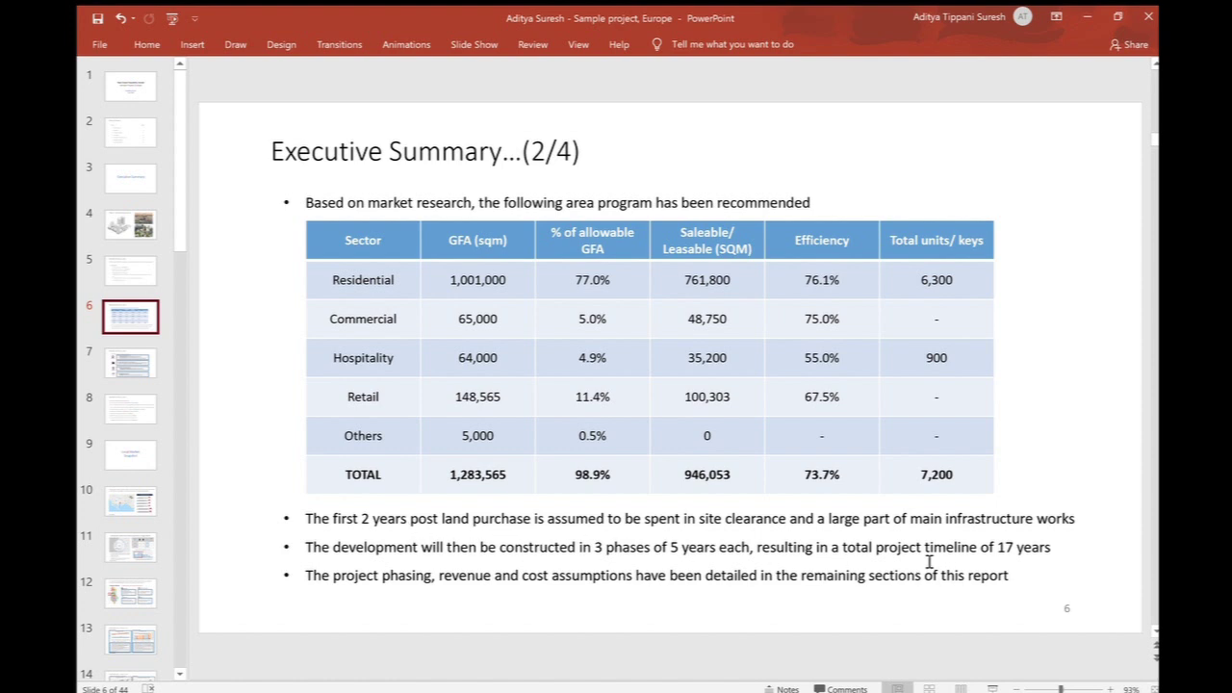
left_click(113, 366)
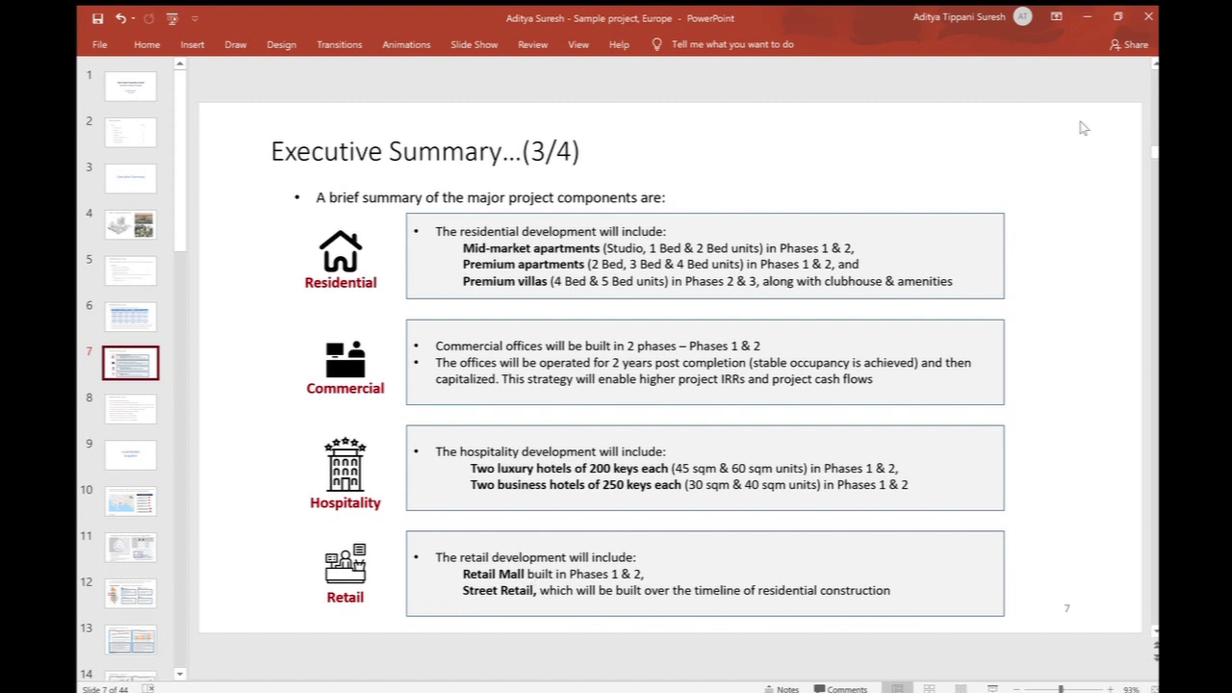
Step: Switch to the Sample Model workbook in Excel and review the Area Stmt sheet from the area summary to the retail section
key("alt+Tab")
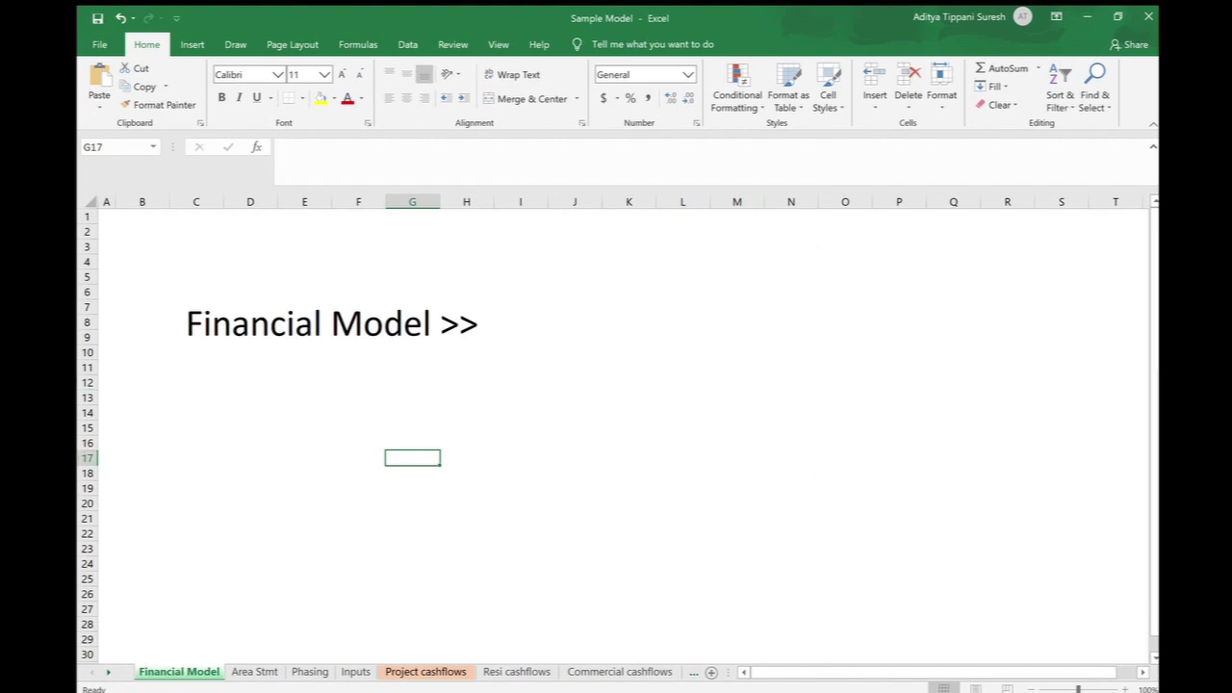
left_click(260, 671)
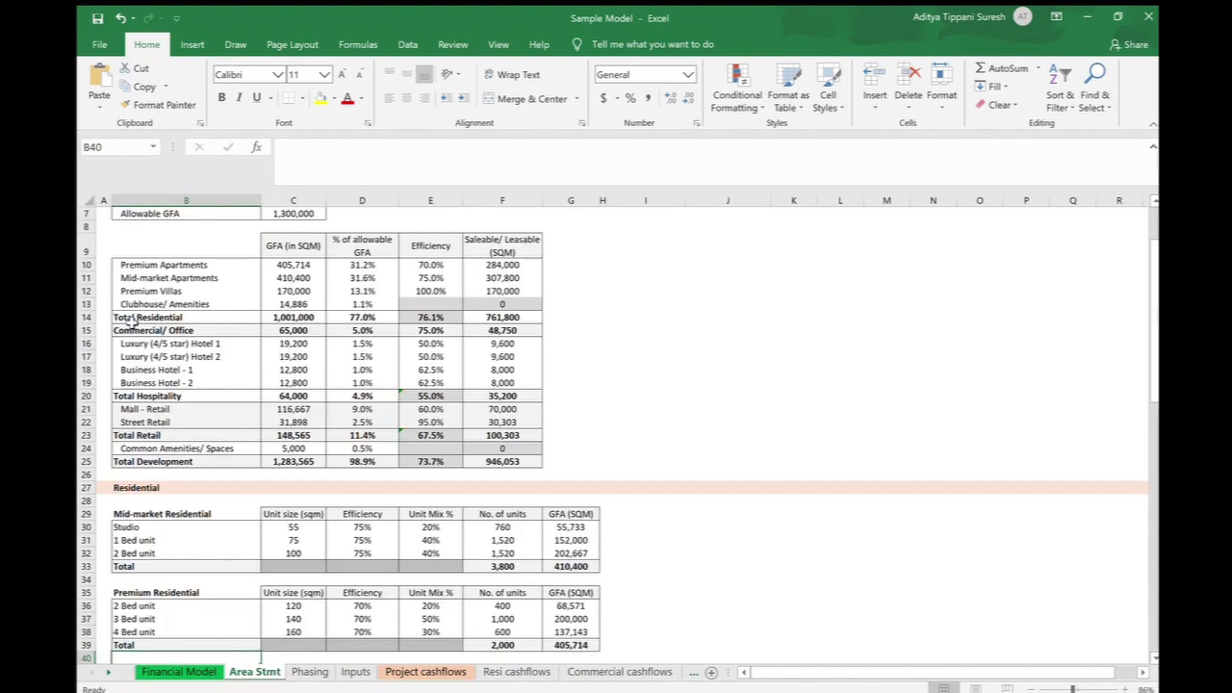
scroll(135, 337, "up", 2)
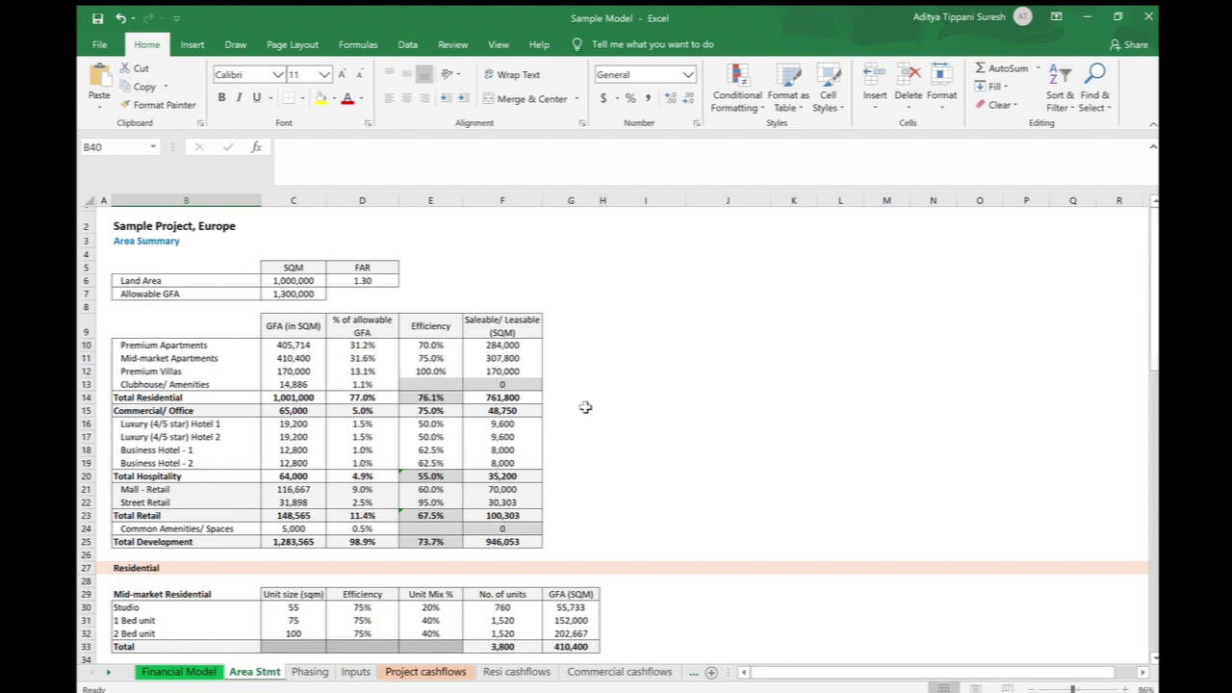
scroll(545, 426, "down", 3)
scroll(545, 430, "down", 3)
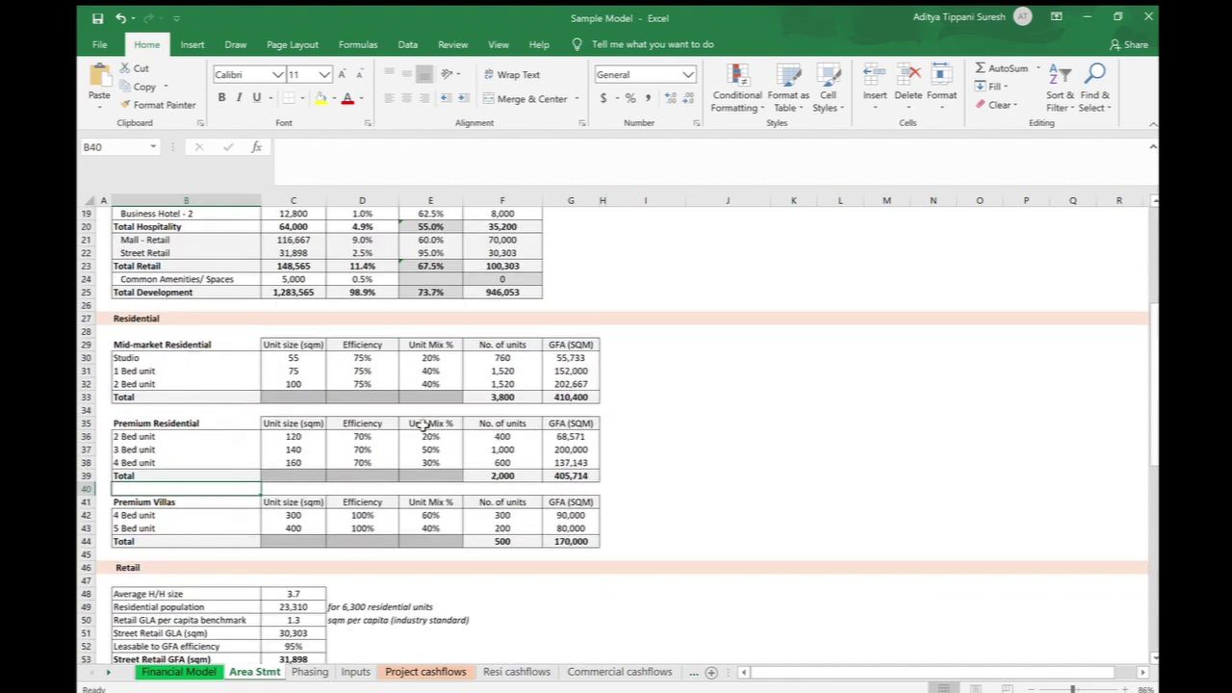
scroll(361, 390, "down", 4)
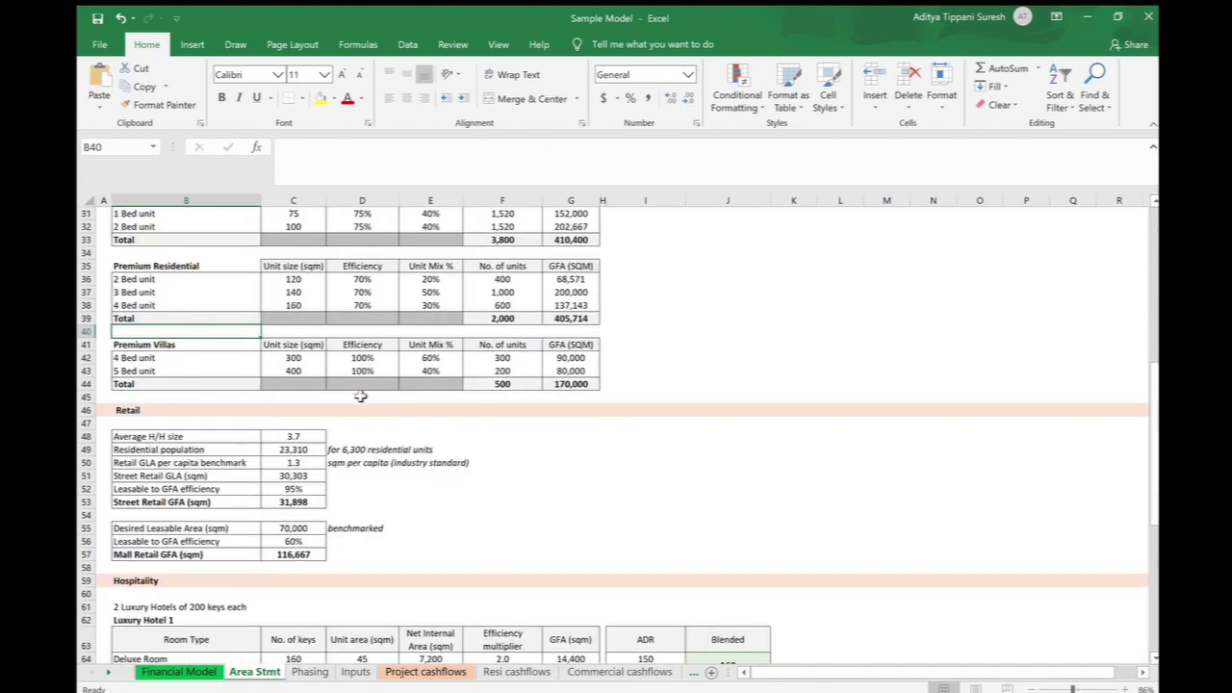
Step: Review the project schedule on the Phasing sheet and the cost, residential, office and hospitality assumptions on the Inputs sheet
left_click(306, 672)
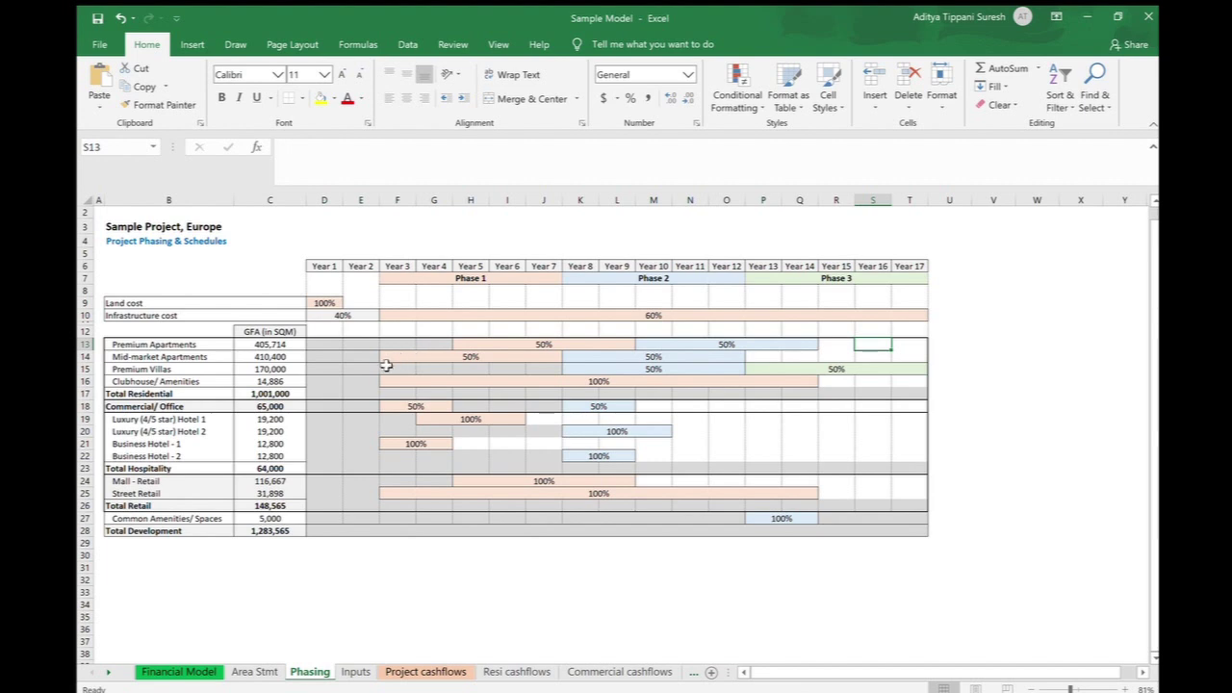
key("ctrl+z")
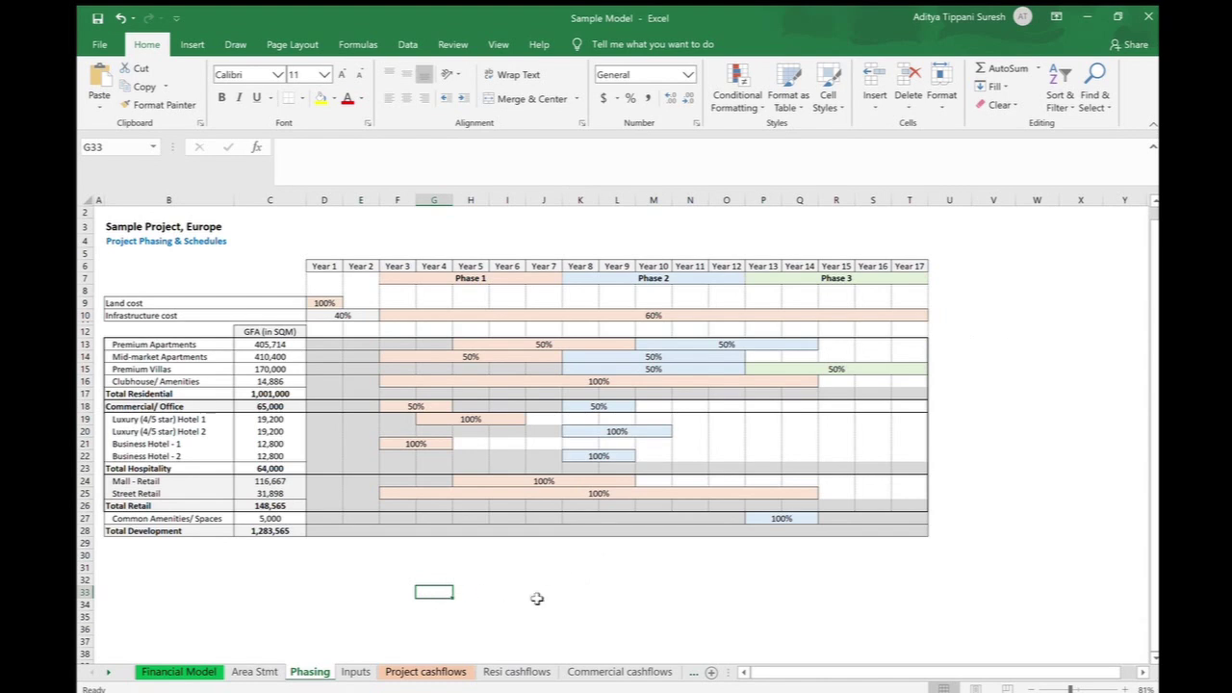
left_click(354, 671)
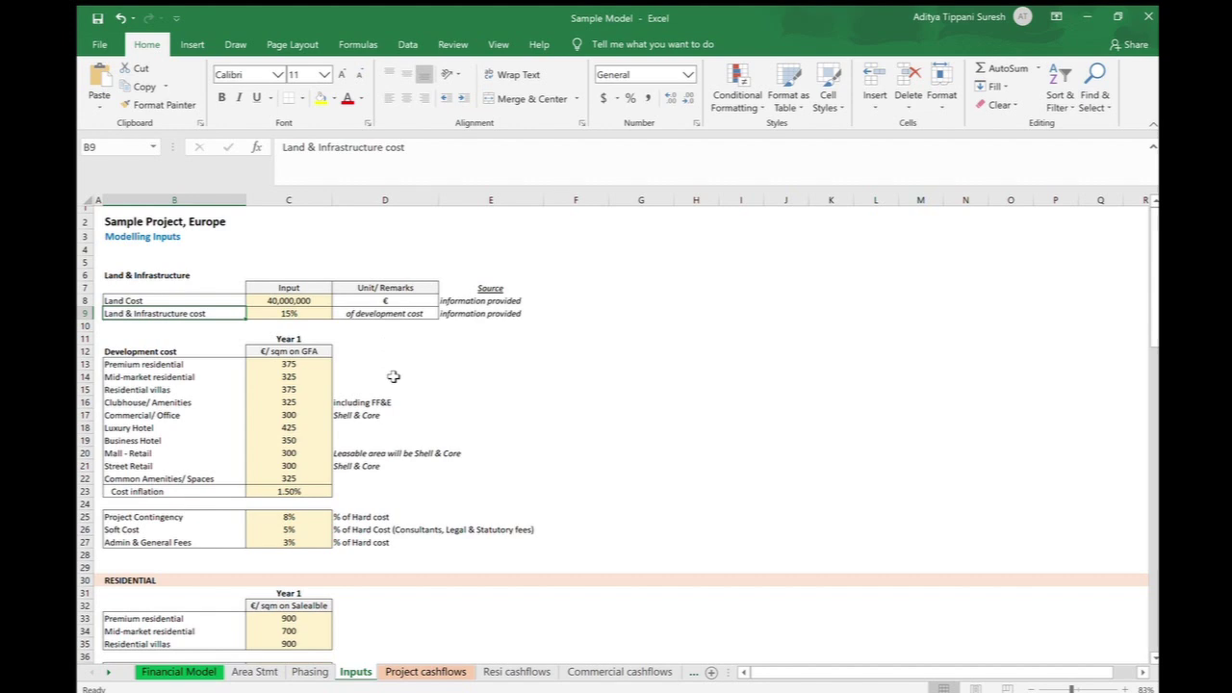
scroll(375, 385, "down", 3)
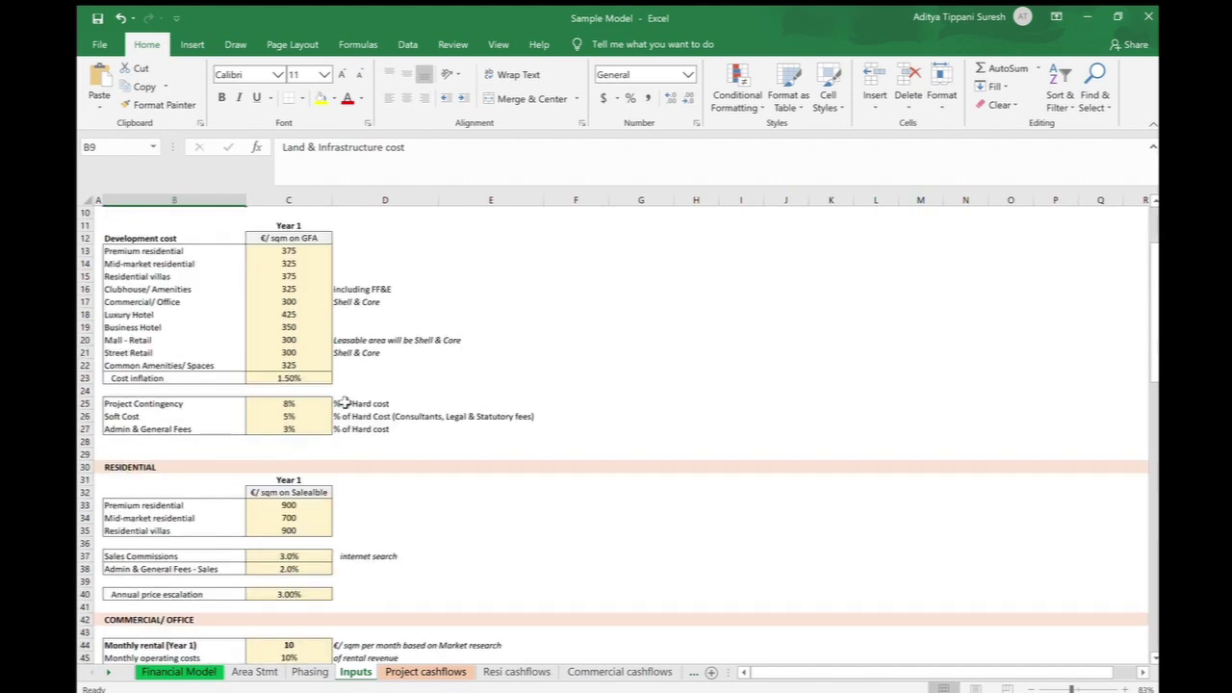
scroll(337, 407, "down", 2)
scroll(390, 412, "down", 4)
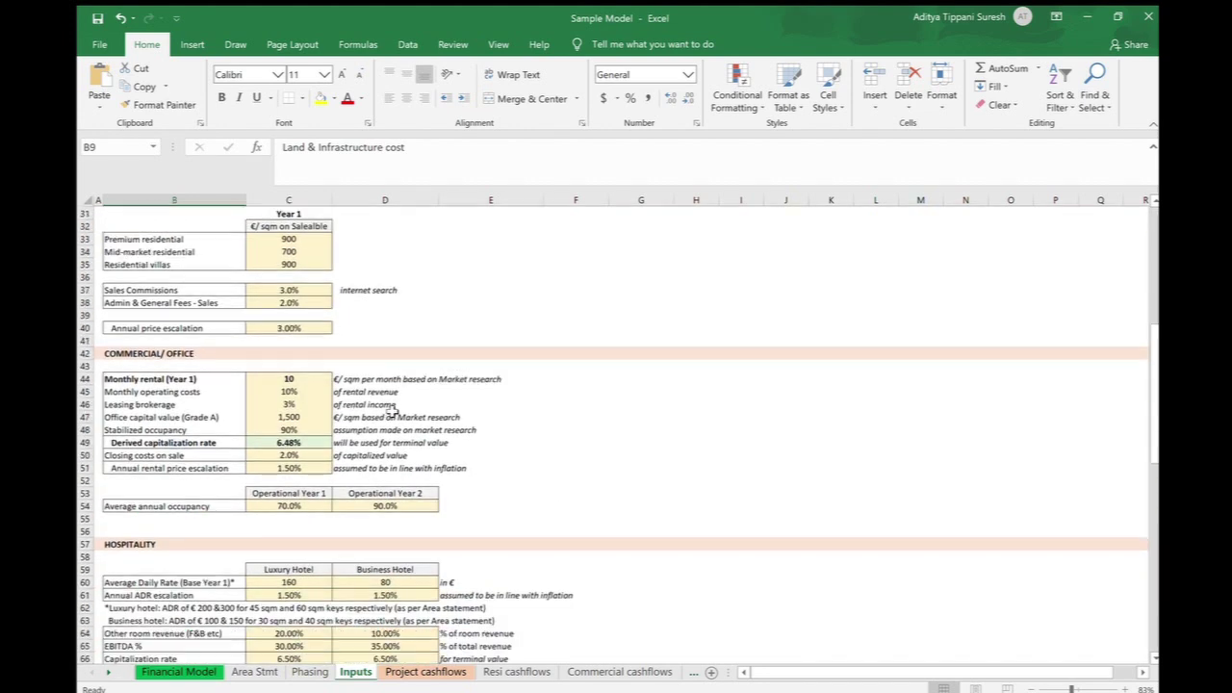
scroll(505, 433, "down", 4)
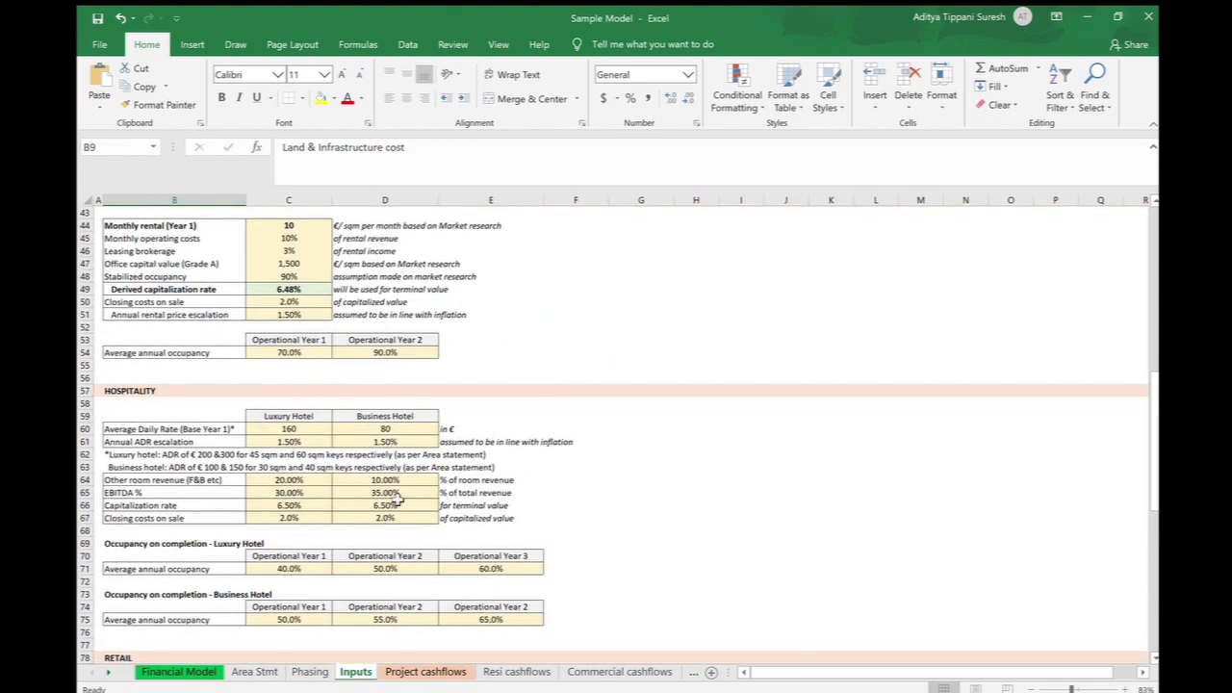
Step: Examine the annual schedule on the Project cashflows sheet and inspect the Project IRR formula in C22
left_click(424, 671)
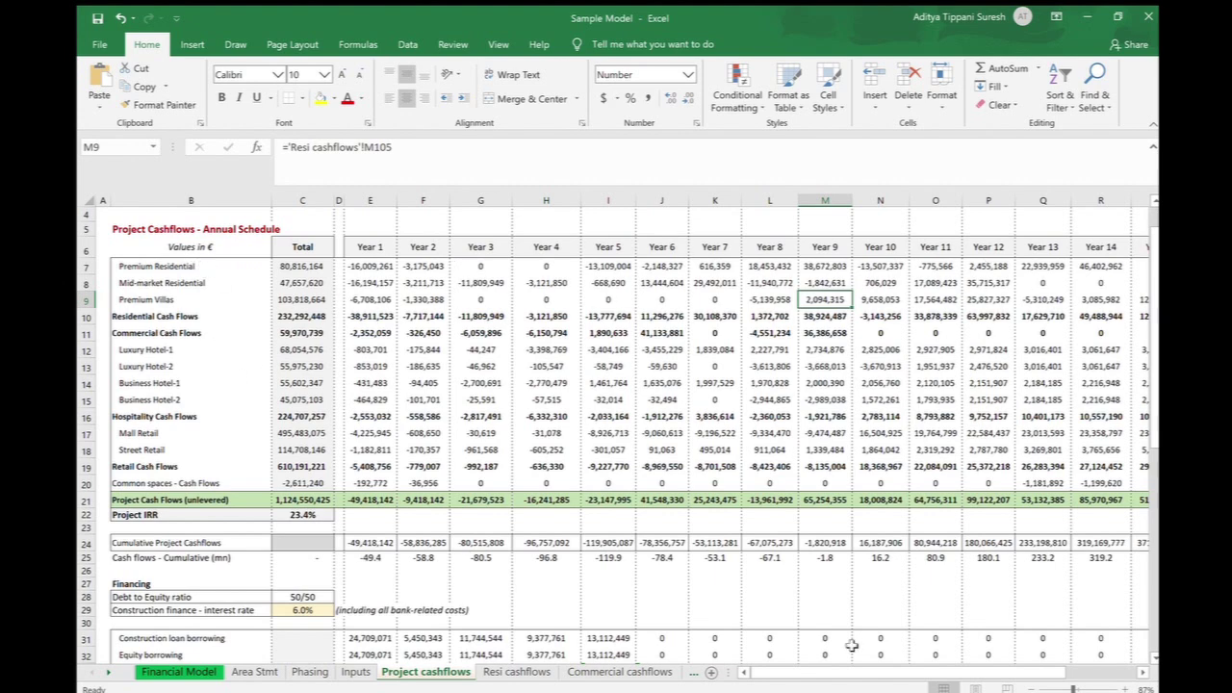
left_click_drag(871, 671, 707, 674)
left_click(979, 403)
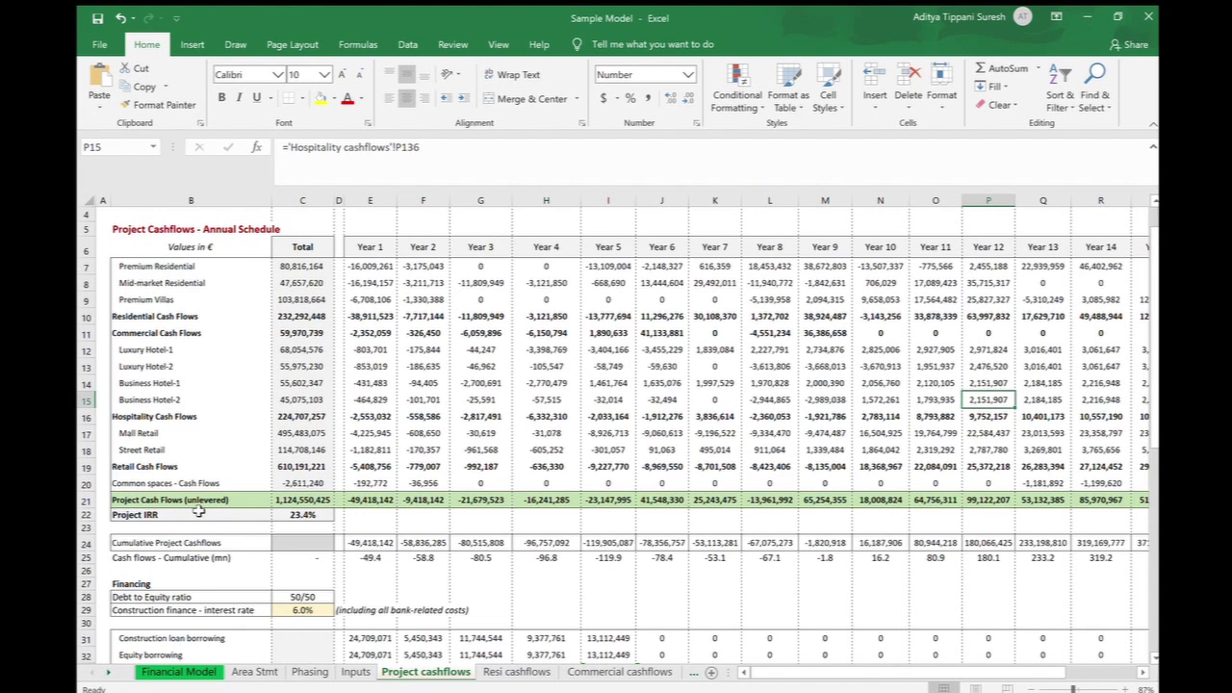
left_click(306, 515)
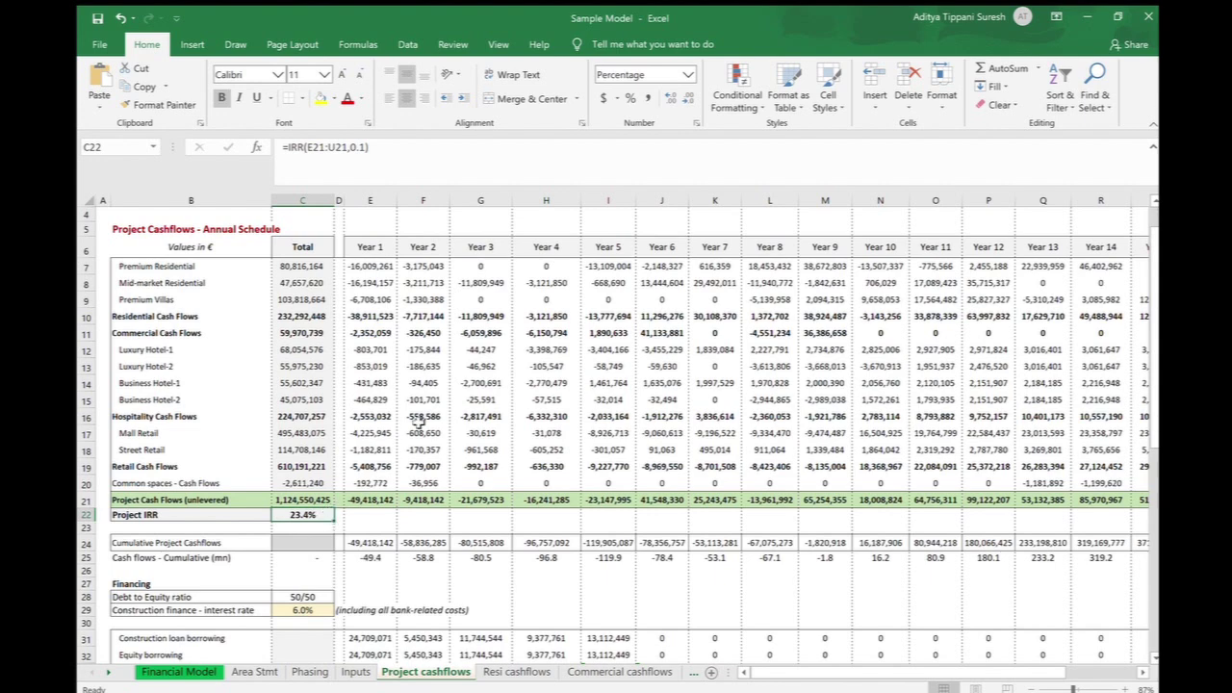
Step: Inspect the debt to equity ratio, the construction finance interest rate and the Equity IRR formula in the financing section
scroll(419, 424, "down", 4)
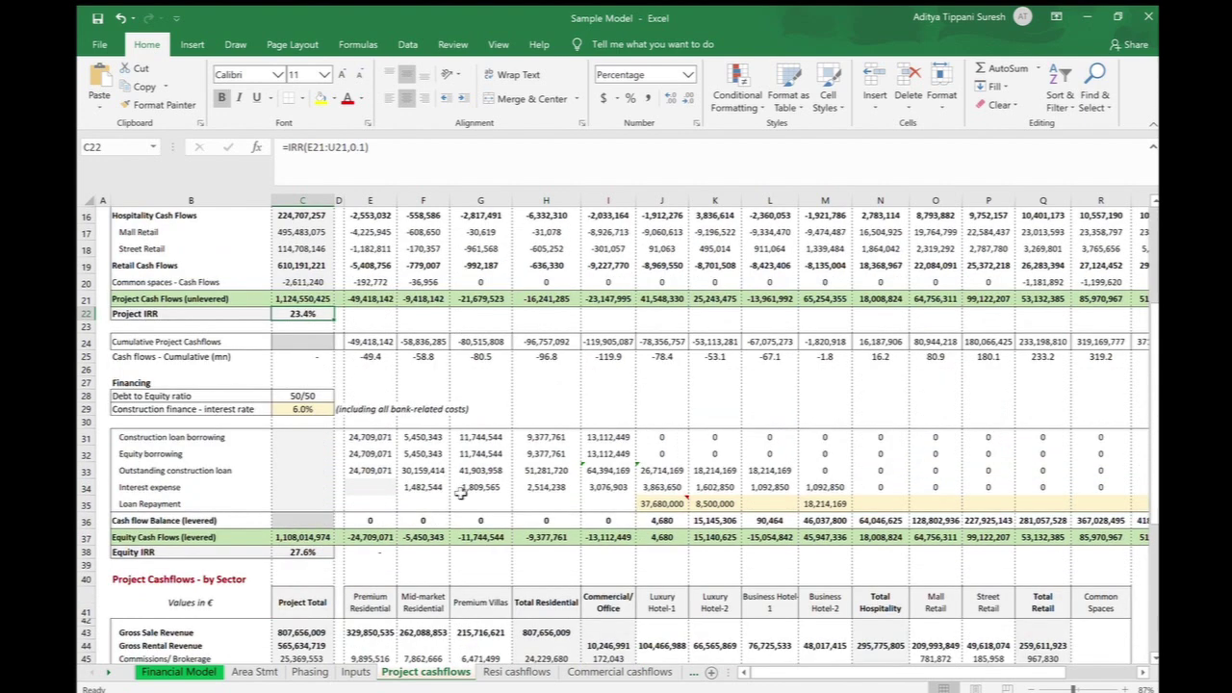
left_click(318, 395)
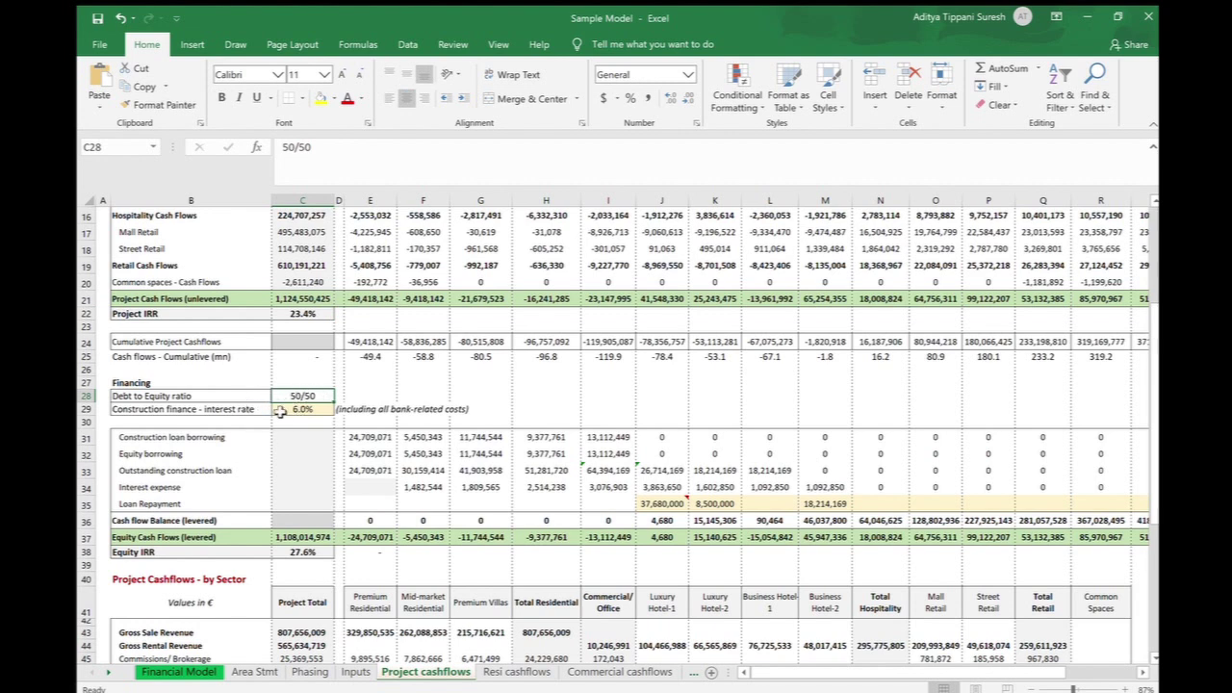
left_click(280, 411)
scroll(298, 438, "down", 1)
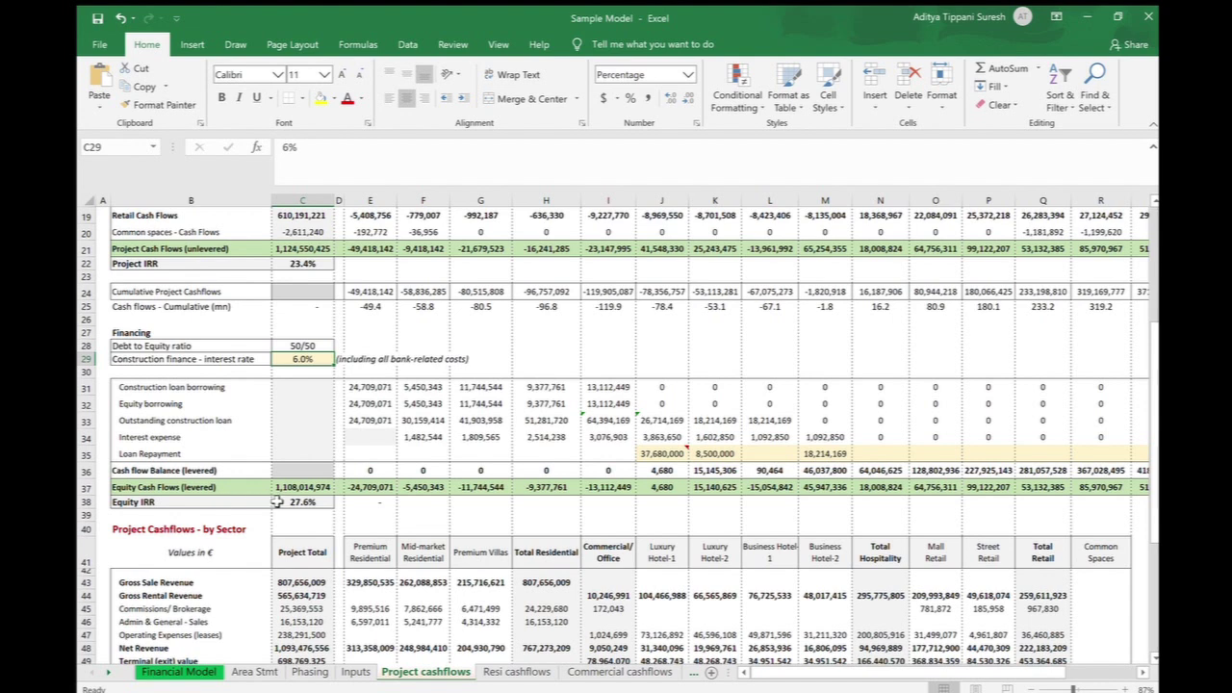
left_click(285, 502)
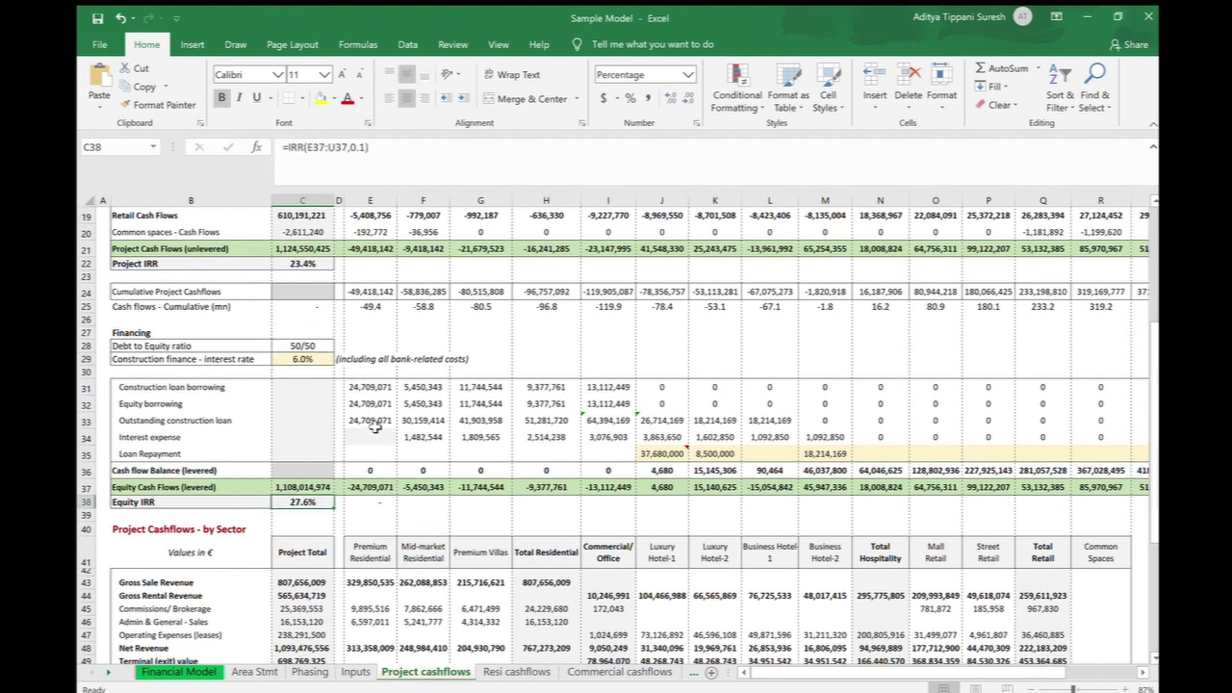
Step: Review the project cashflows by sector and return to the annual cash flow and financing rows
scroll(377, 433, "down", 3)
scroll(378, 435, "down", 1)
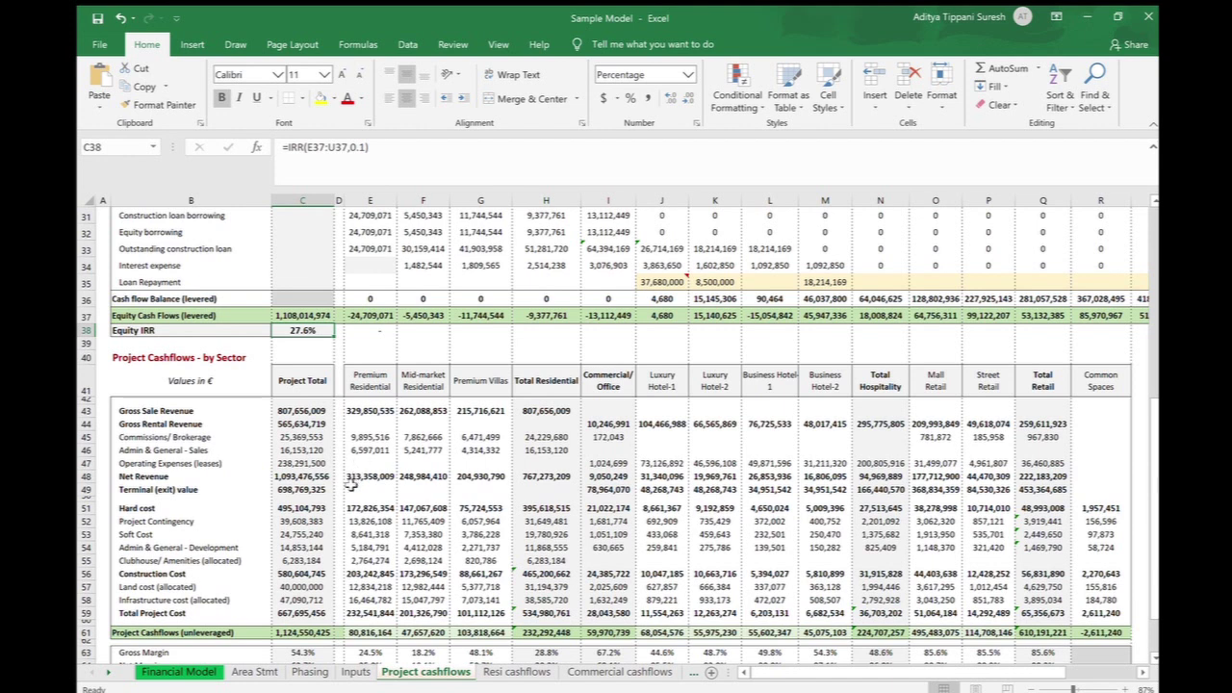
scroll(351, 484, "up", 3)
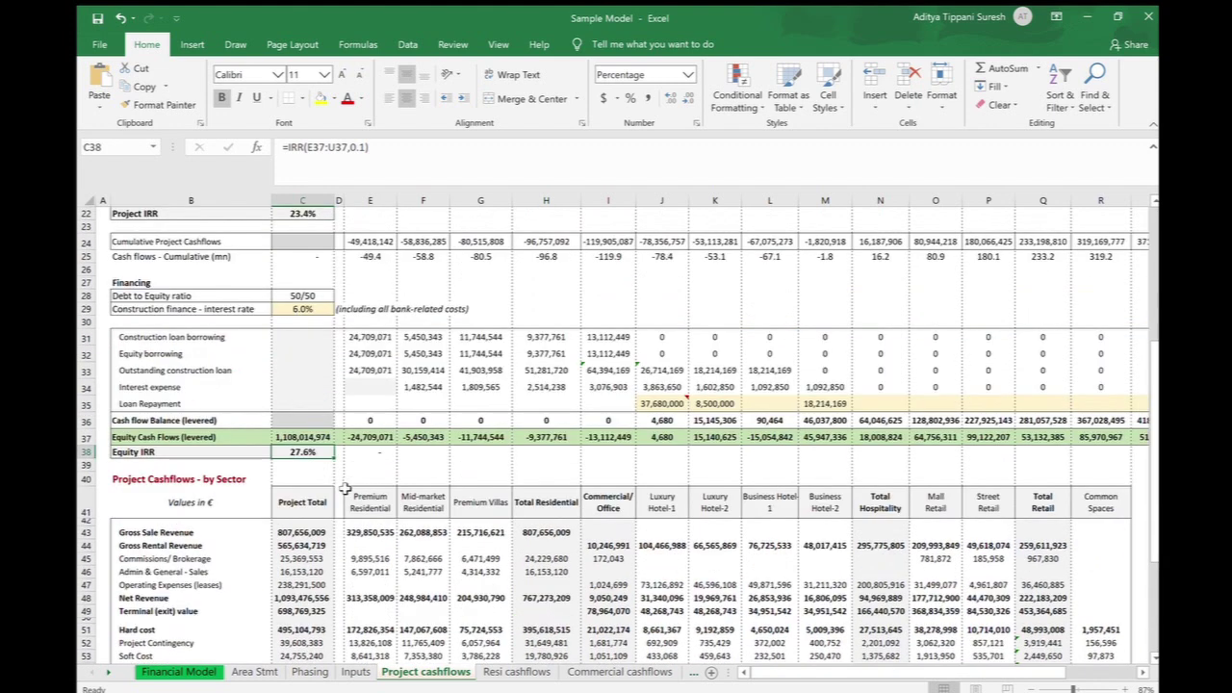
scroll(344, 489, "up", 3)
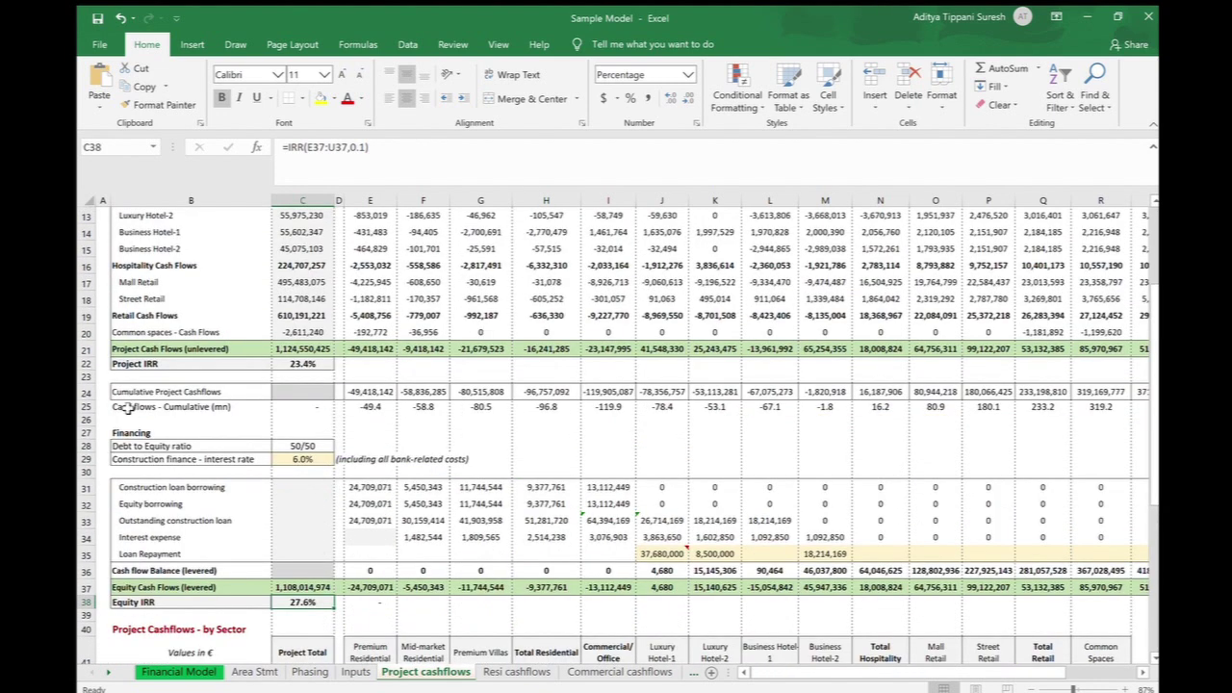
left_click(530, 366)
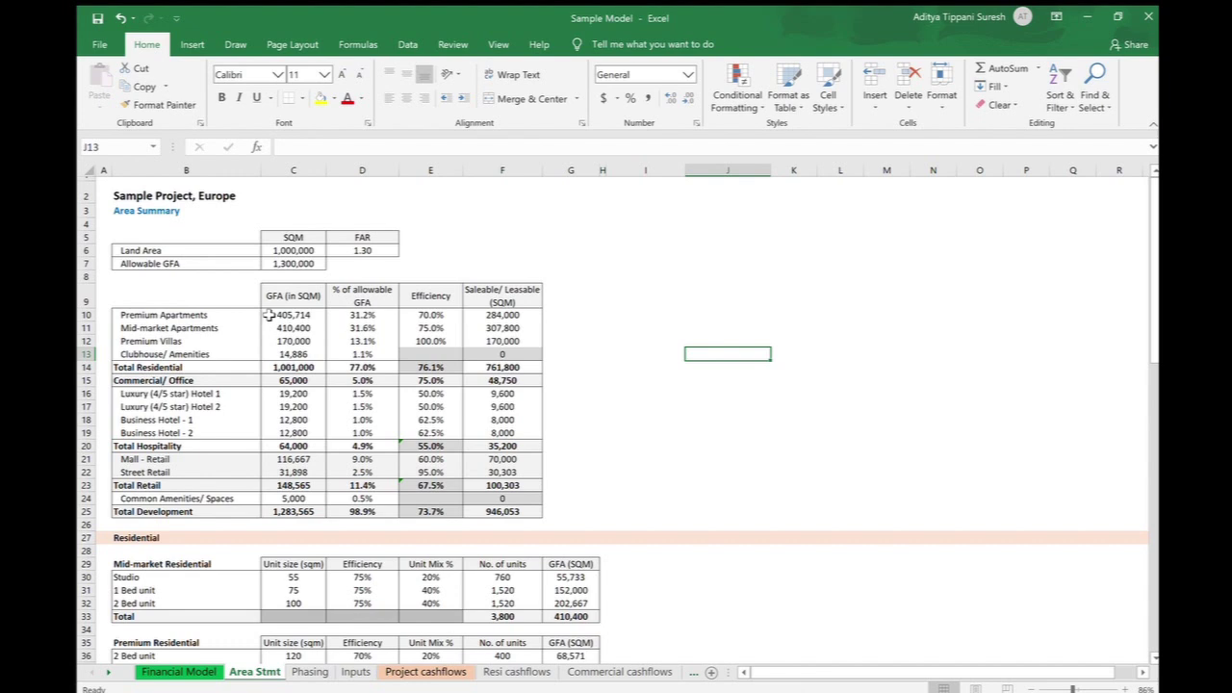
Step: On the Area Stmt sheet, inspect the Premium Apartments saleable area and GFA formulas and the residential unit mix tables
left_click(497, 315)
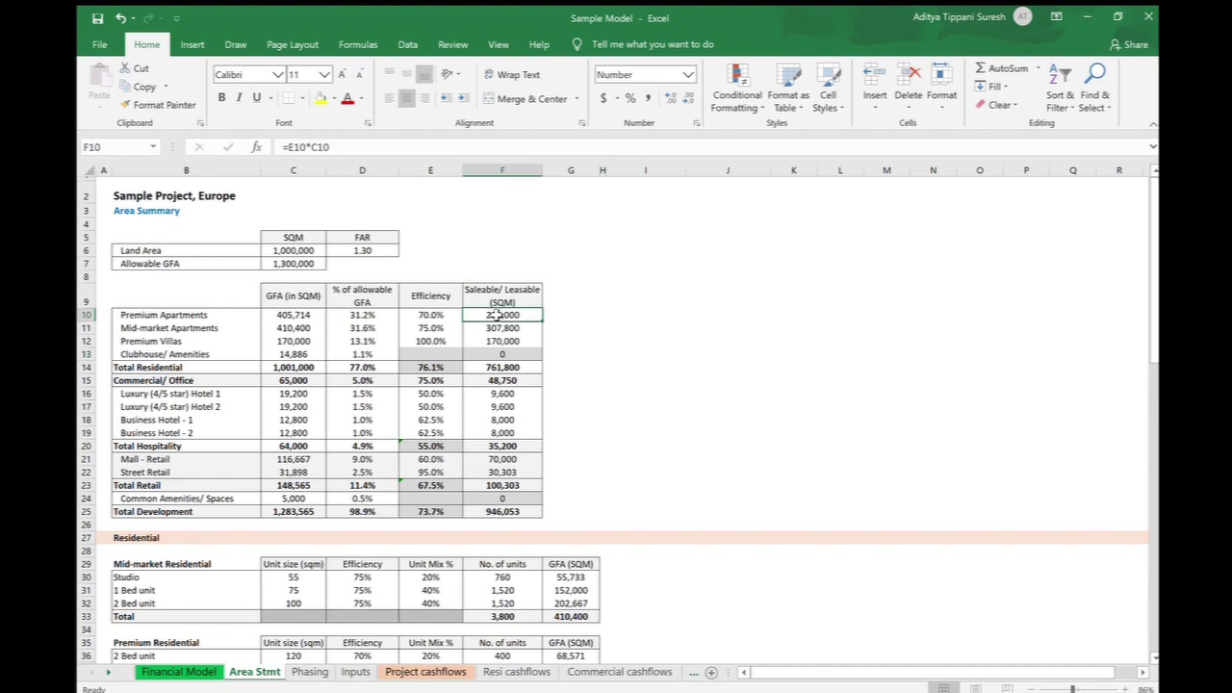
left_click(281, 315)
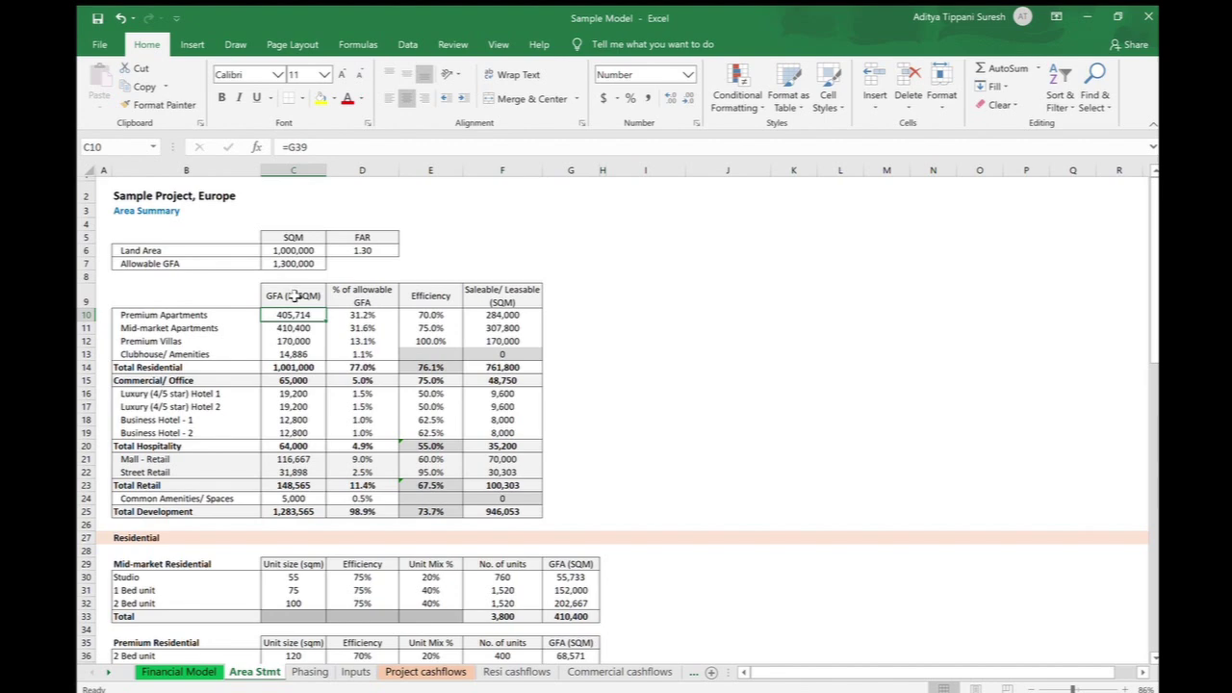
scroll(294, 332, "down", 3)
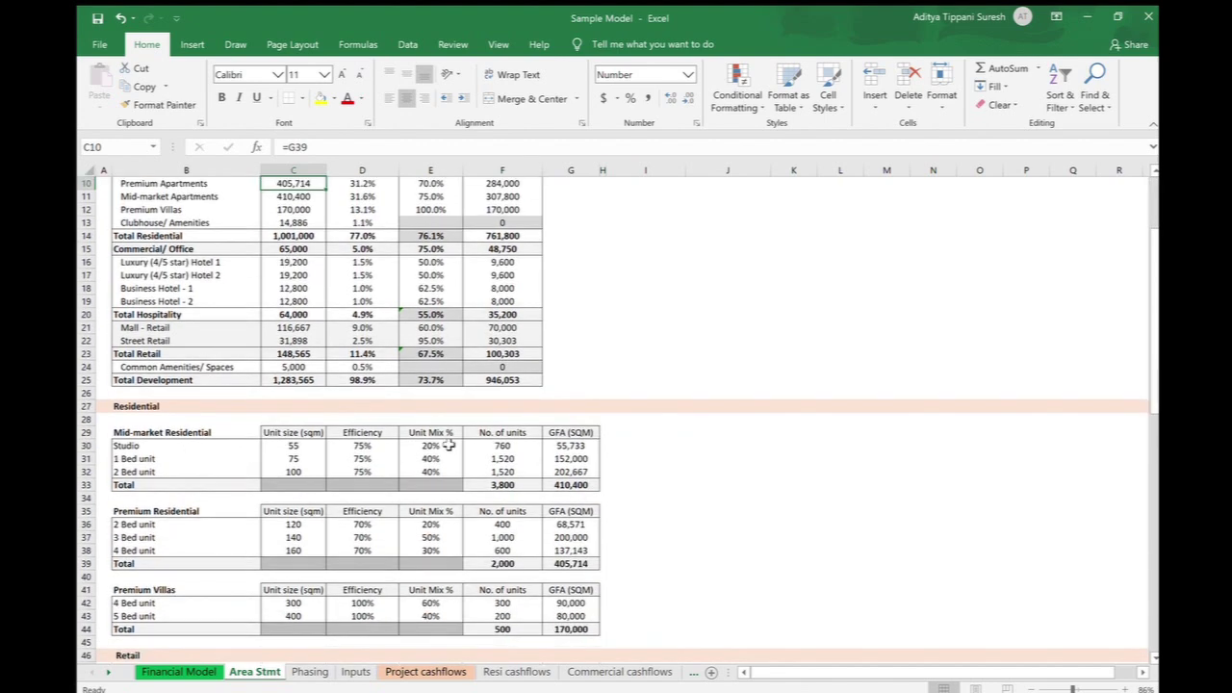
scroll(555, 314, "up", 2)
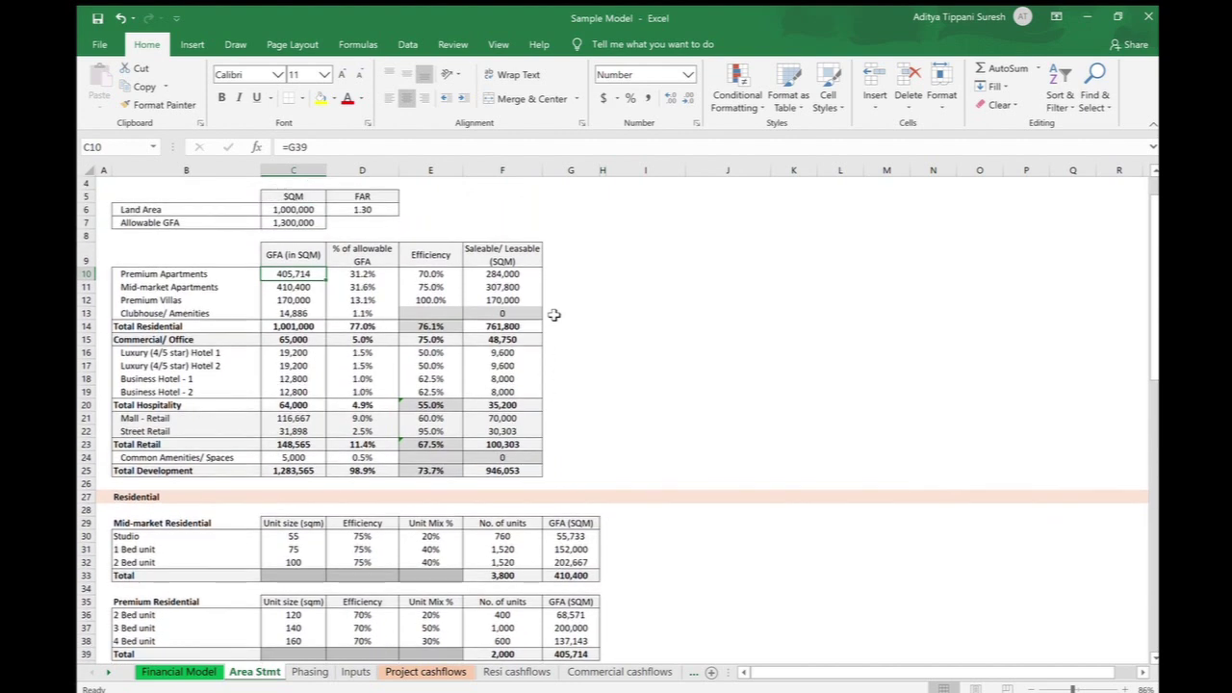